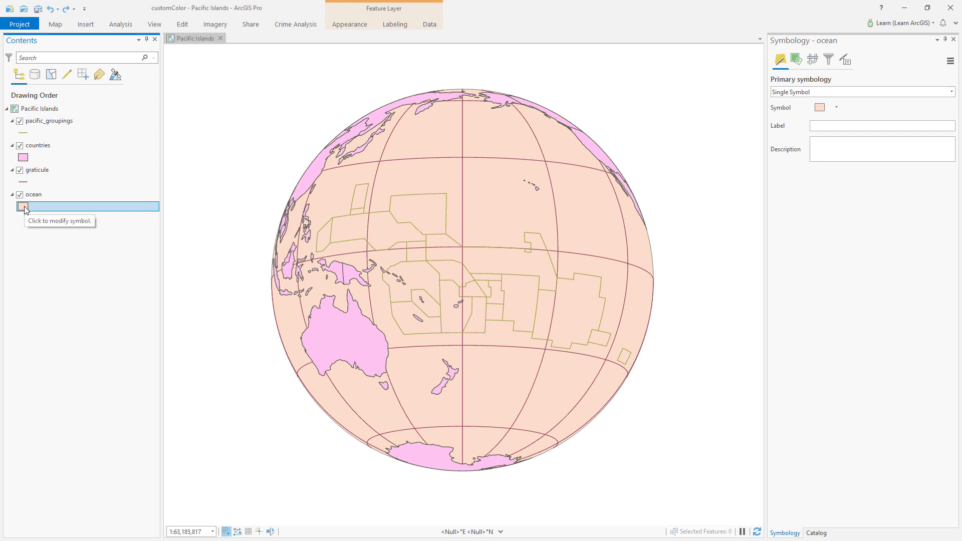
- Fill the ocean with slate blue from the ArcGIS Colors palette
right_click(24, 206)
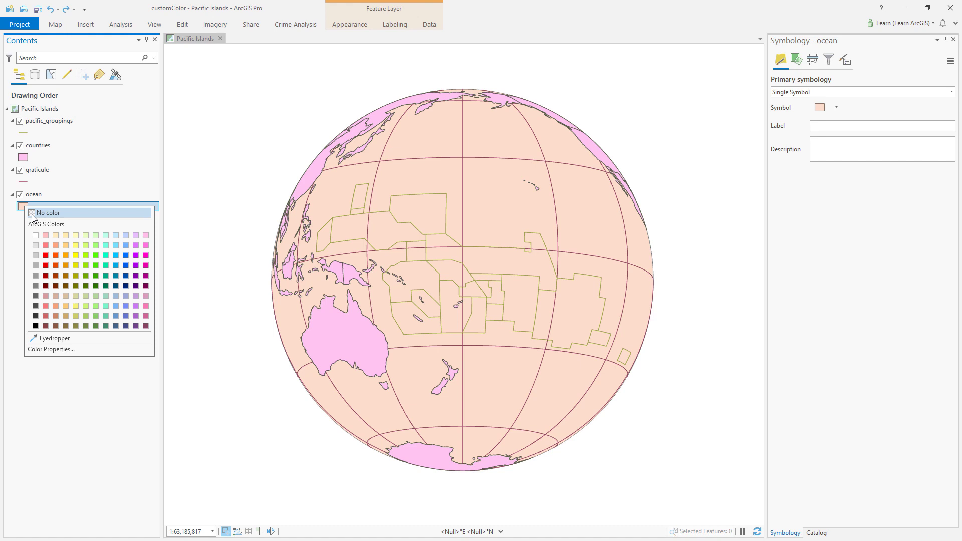
left_click(117, 326)
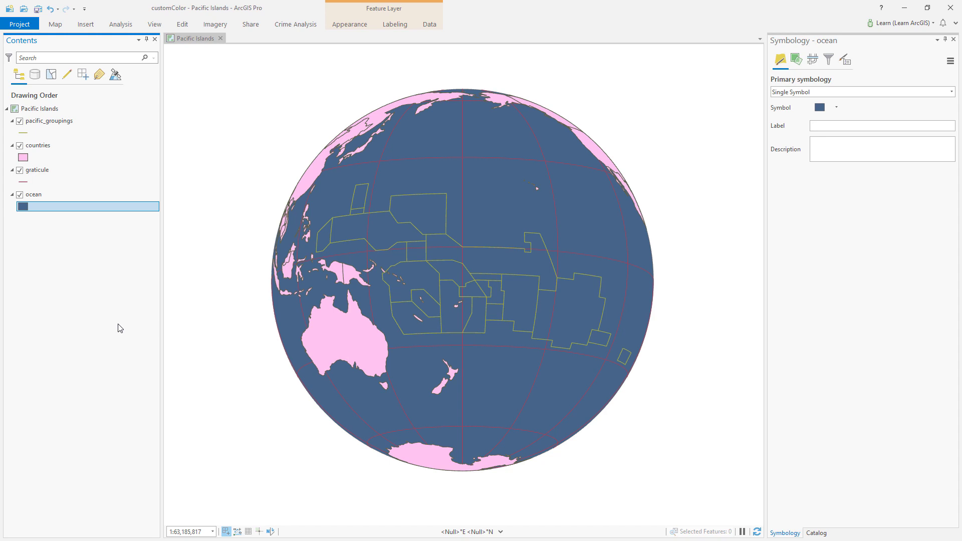
right_click(22, 206)
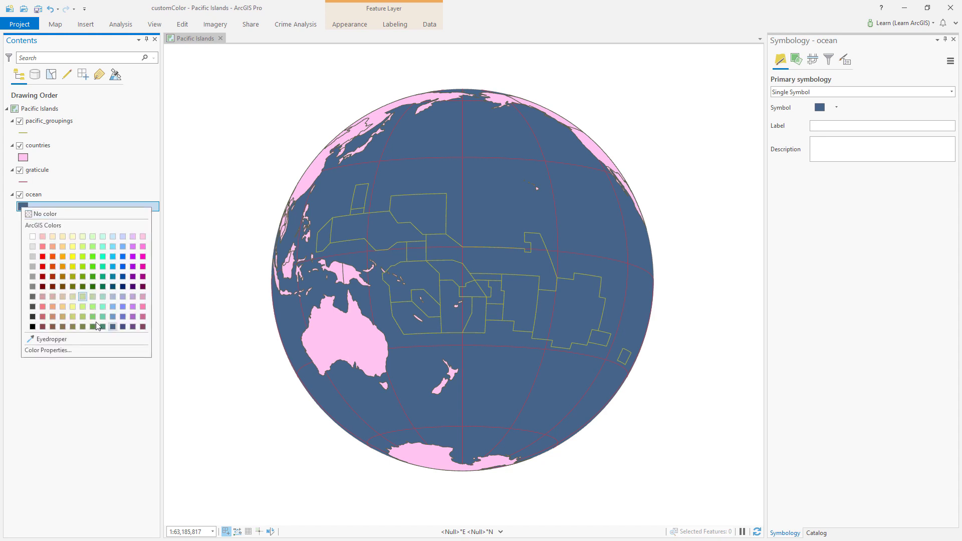
- Darken the ocean fill to navy (hex 26384C) by setting HSV Value to about 30%
left_click(106, 350)
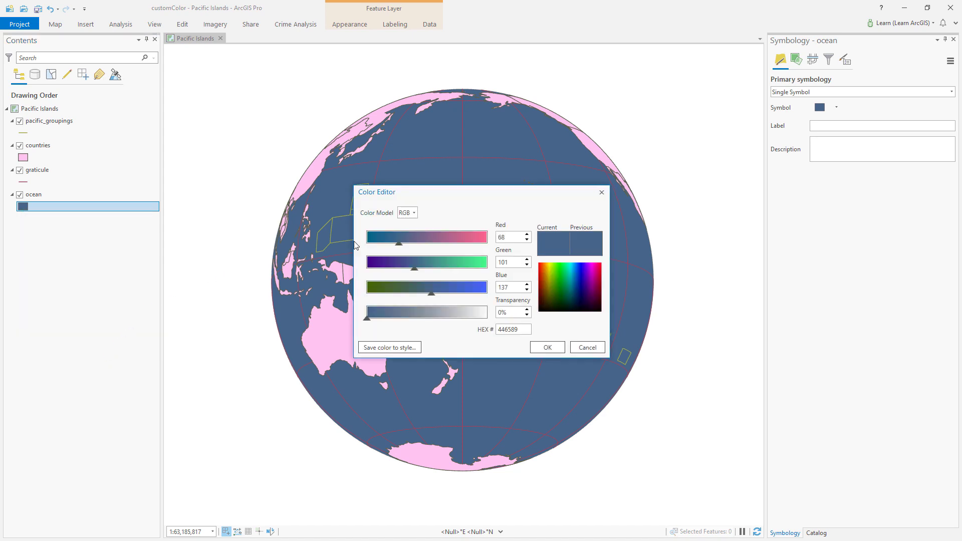
left_click(414, 213)
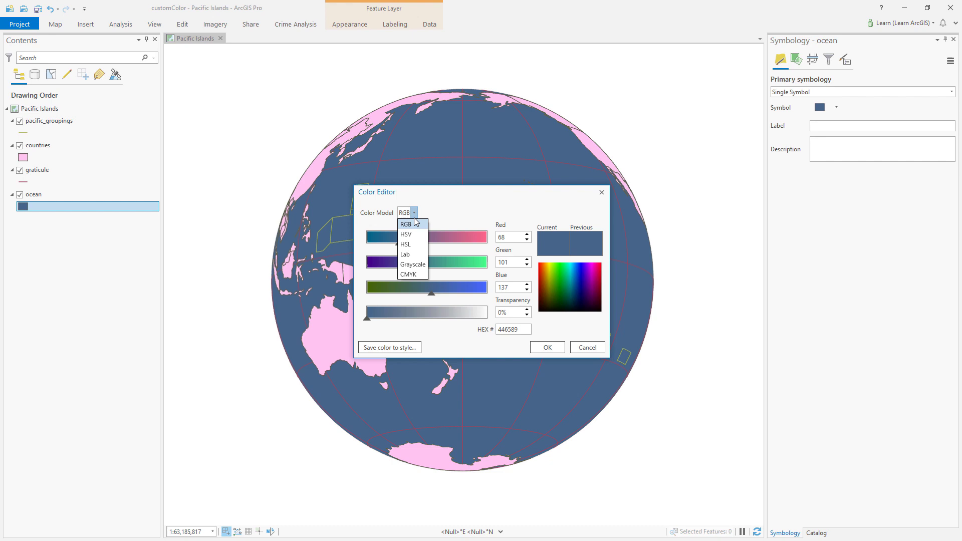
left_click(417, 235)
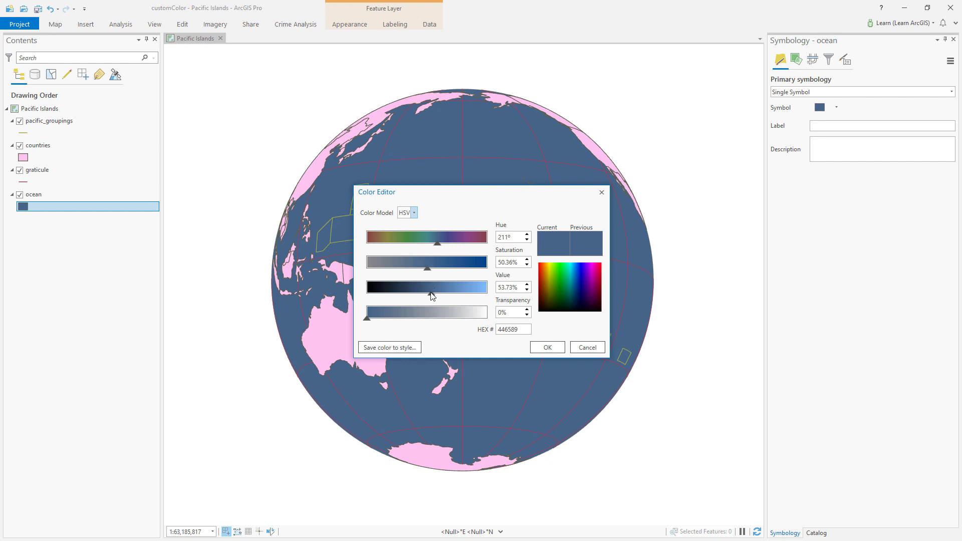
mouse_move(431, 293)
left_mouse_down()
mouse_move(450, 293)
mouse_move(370, 294)
mouse_move(403, 289)
left_mouse_up()
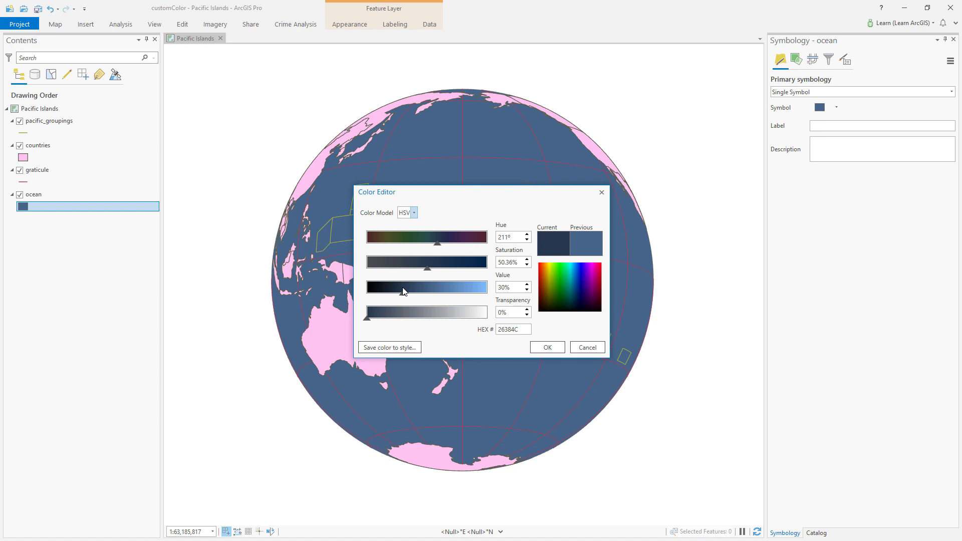
left_click(537, 346)
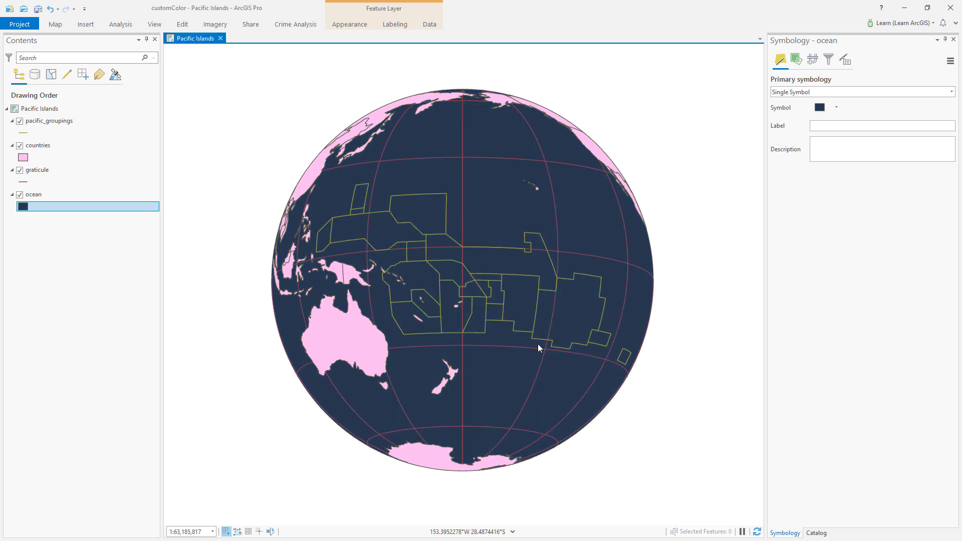
- Eyedropper the navy ocean colour onto the graticule lines
right_click(28, 183)
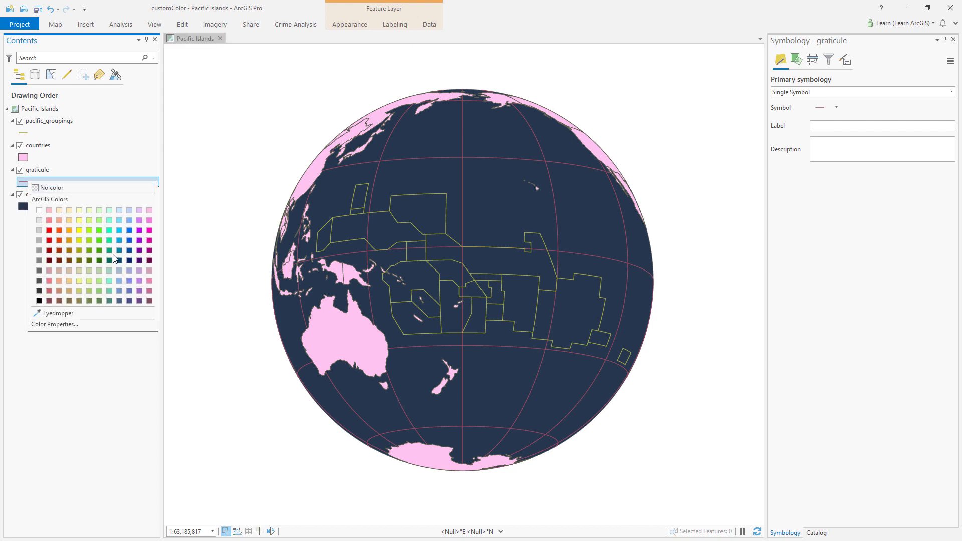
left_click(133, 313)
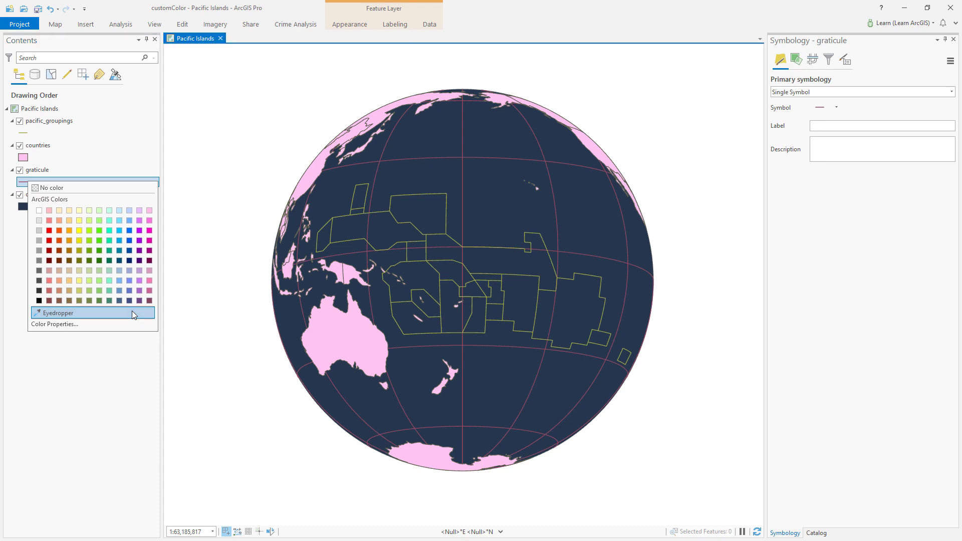
left_click(352, 230)
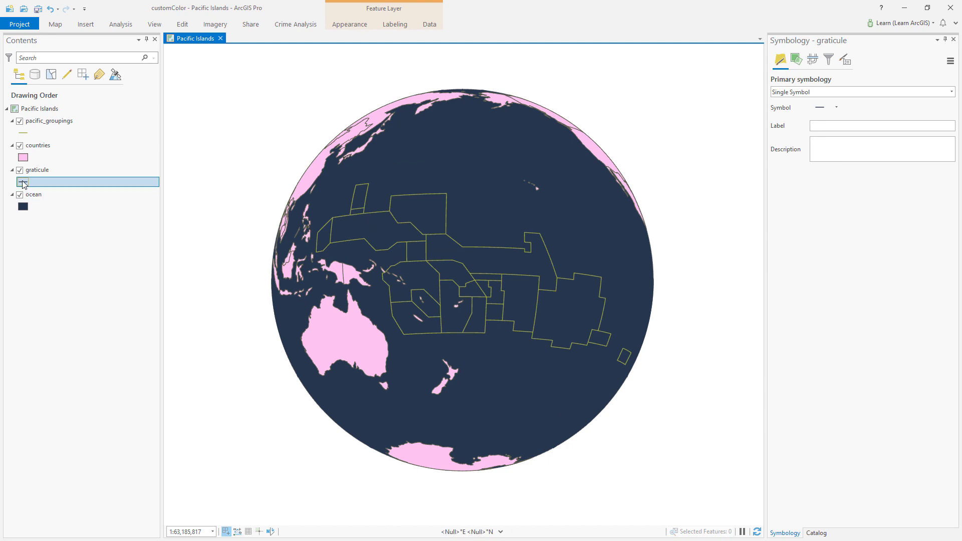
- Lighten the graticule to steel blue (hex 5075A1) with HSV Value about 63%
left_click(23, 182)
left_click(109, 325)
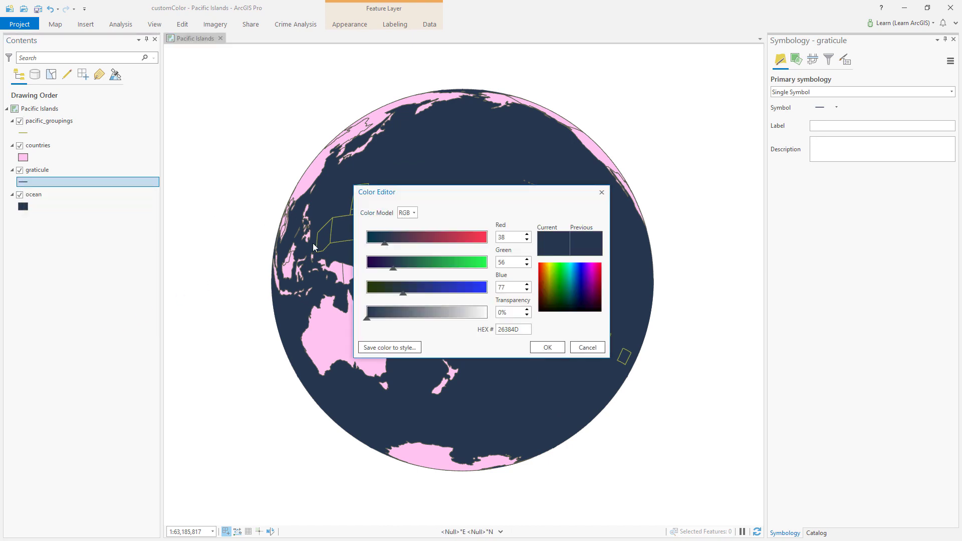
left_click(411, 213)
left_click(419, 233)
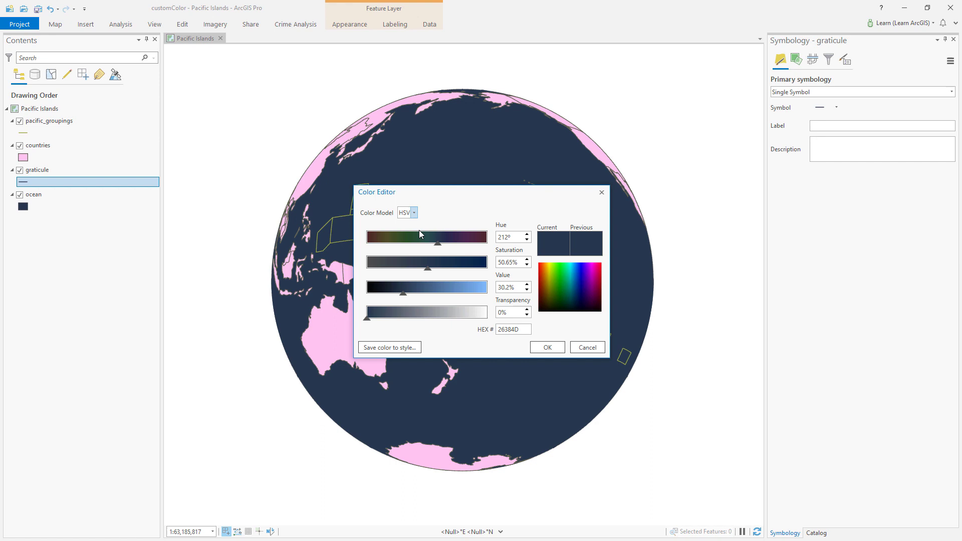
left_click_drag(404, 294, 438, 294)
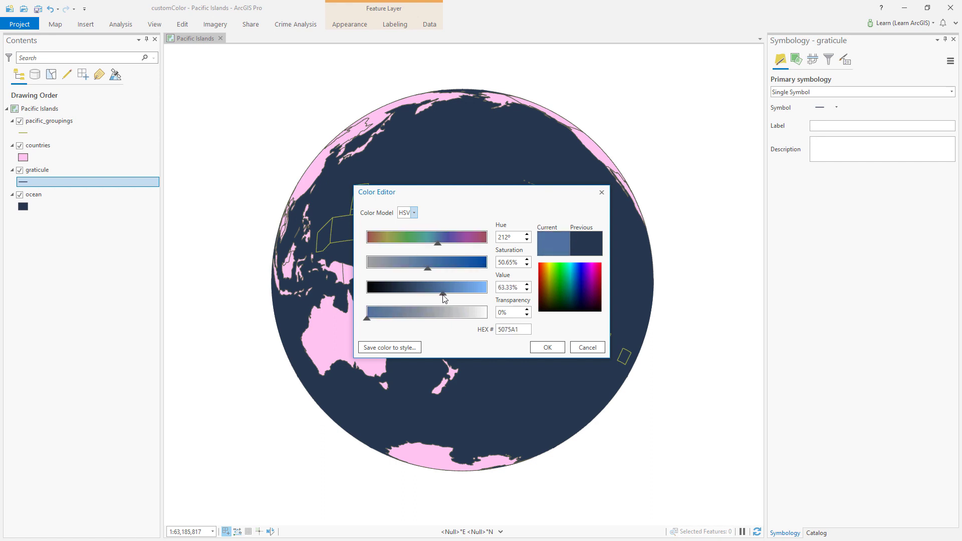
left_click(536, 347)
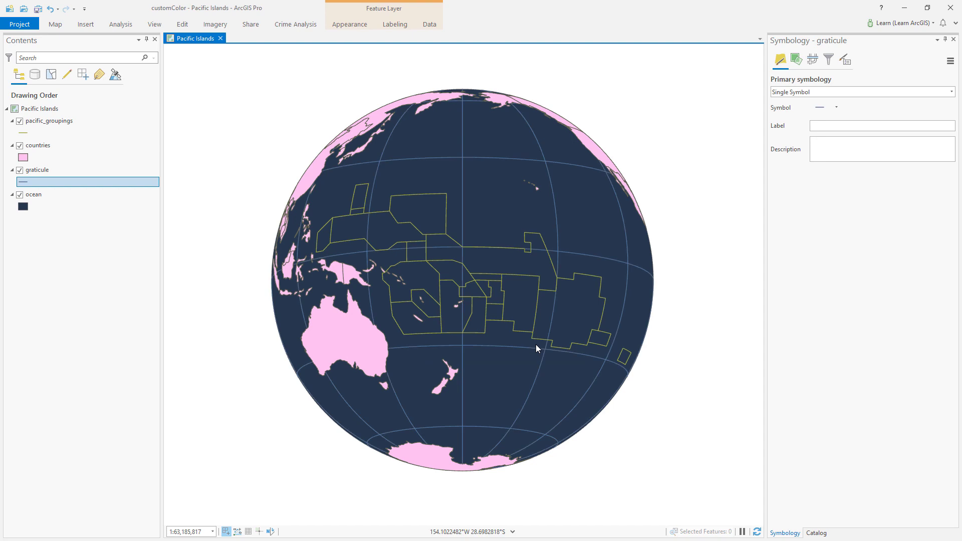
- Eyedropper the navy ocean colour into the countries fill
right_click(24, 158)
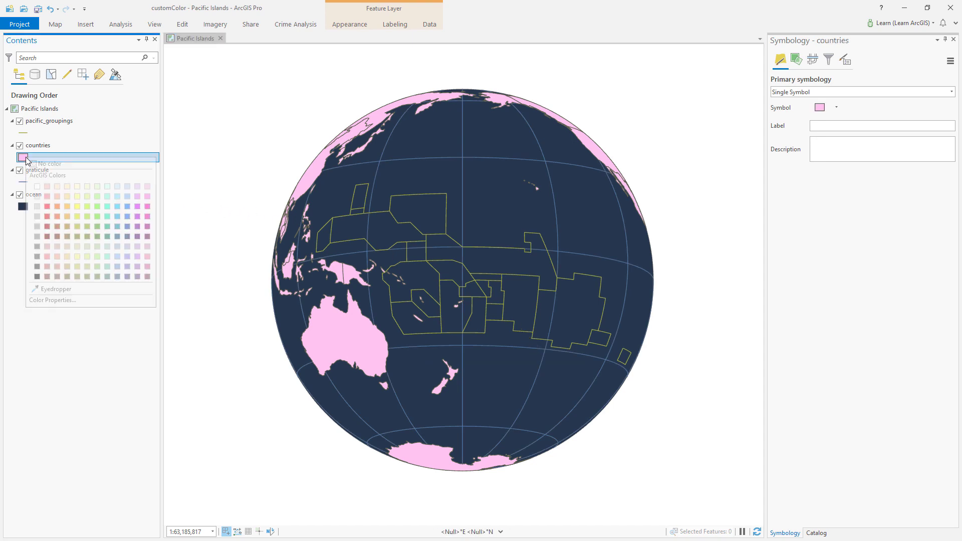
left_click(113, 289)
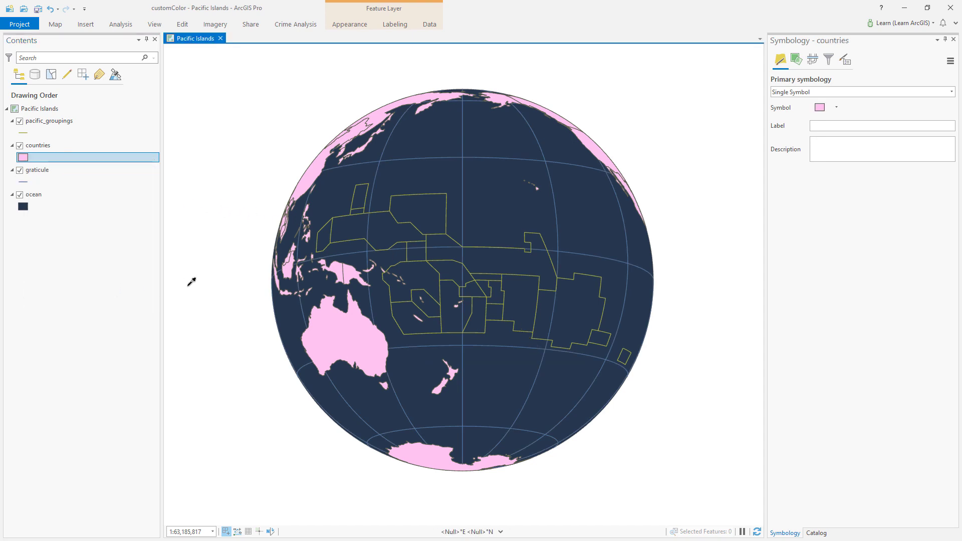
left_click(302, 294)
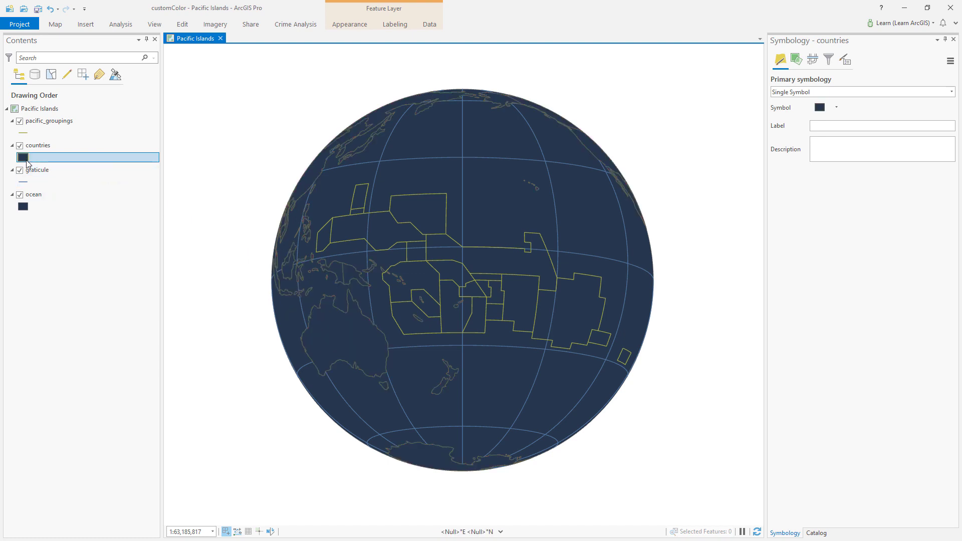
- Shift the countries fill hue in HSV to dark olive (hex 474D26)
right_click(23, 157)
left_click(92, 299)
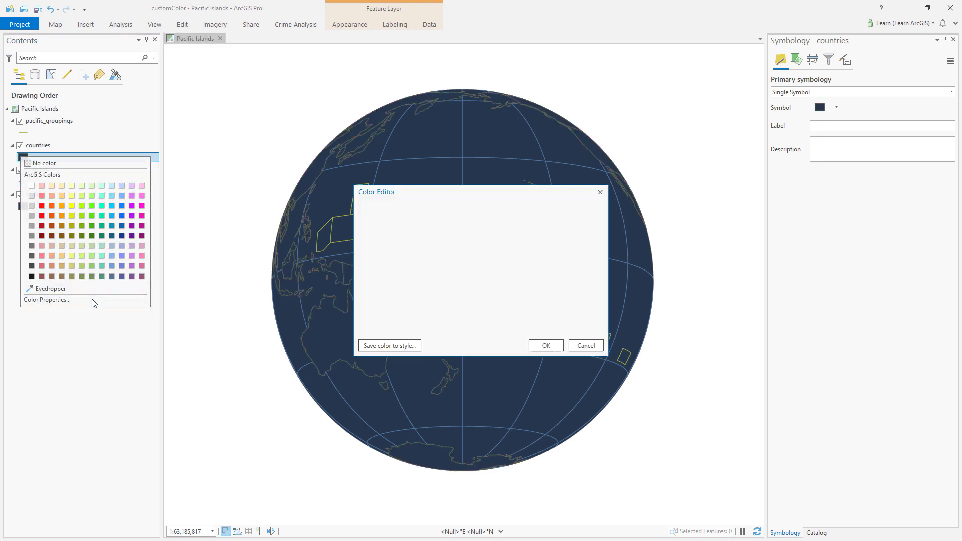
left_click(412, 215)
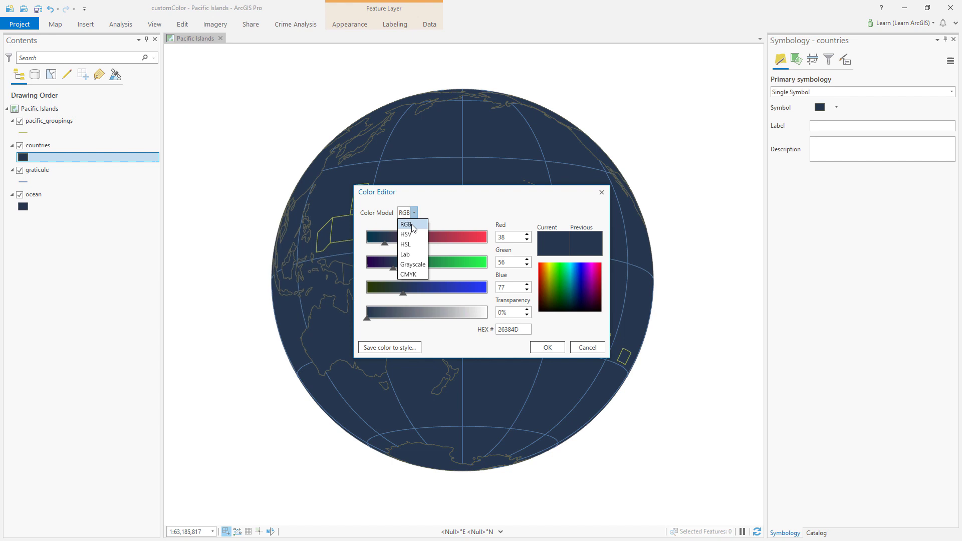
left_click(408, 234)
left_click_drag(438, 246, 391, 249)
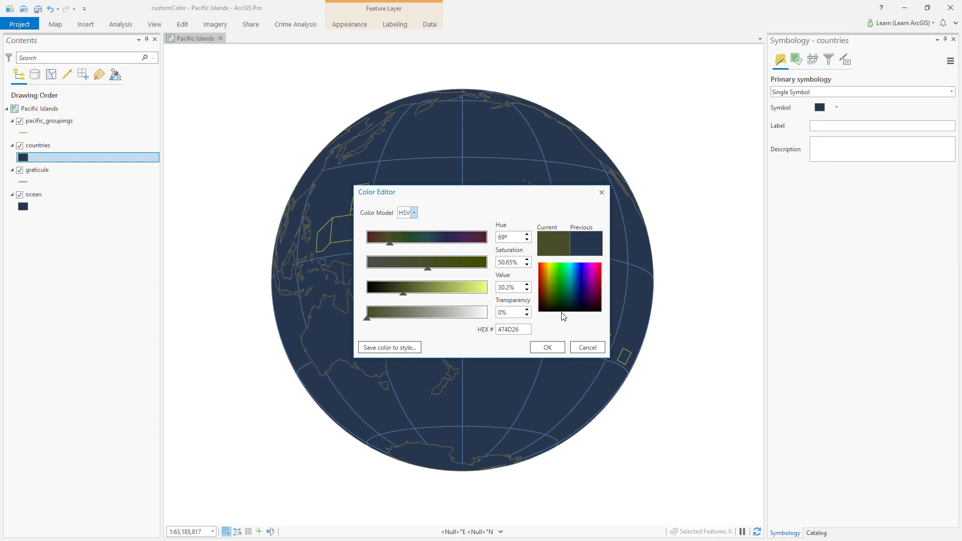
left_click(552, 342)
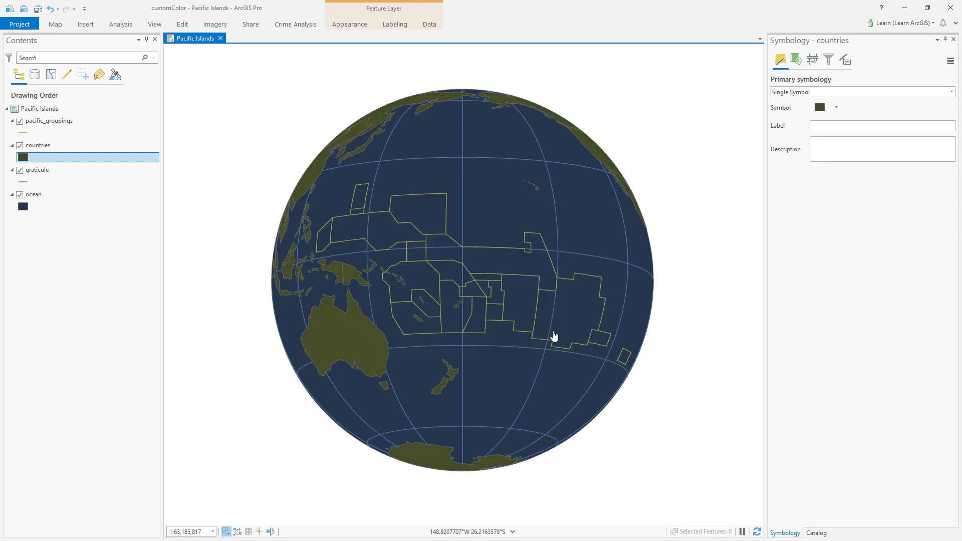
- Eyedropper the navy ocean colour (hex 26384D) onto the pacific_groupings outlines for editing in Color Properties
left_click(37, 134)
right_click(23, 133)
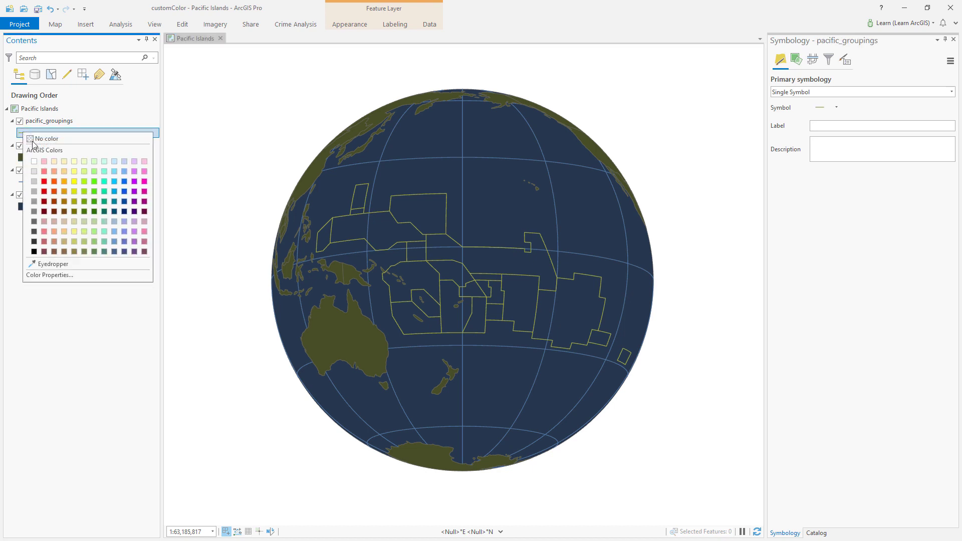
left_click(98, 264)
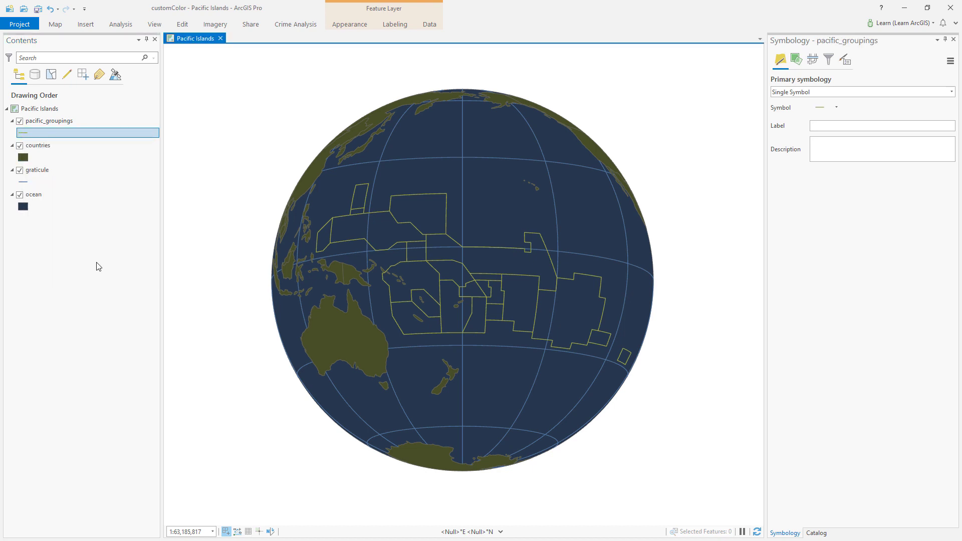
left_click(334, 201)
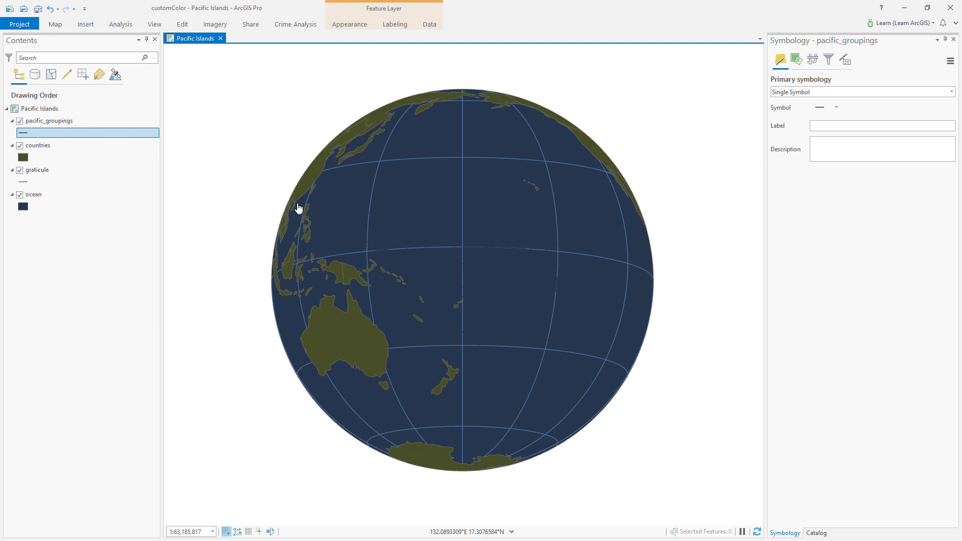
right_click(22, 136)
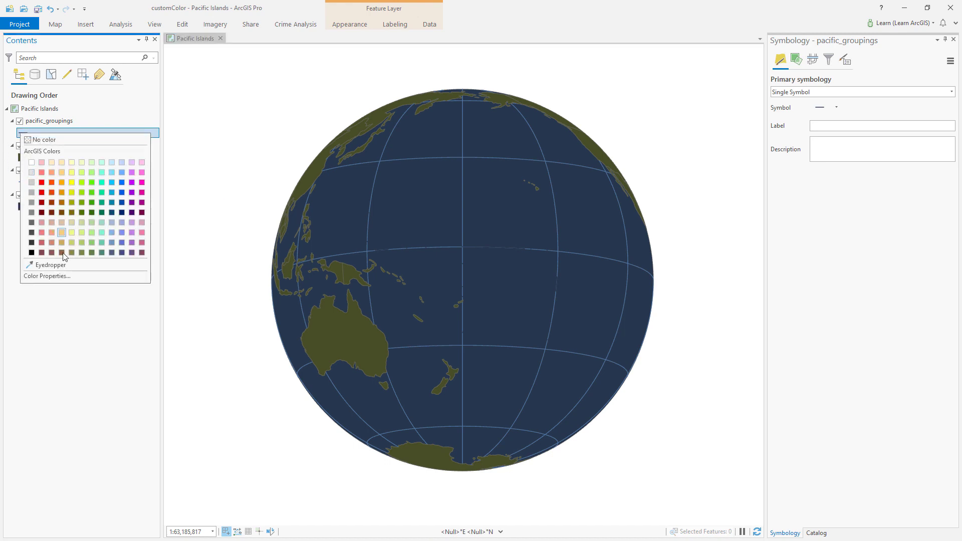
left_click(70, 275)
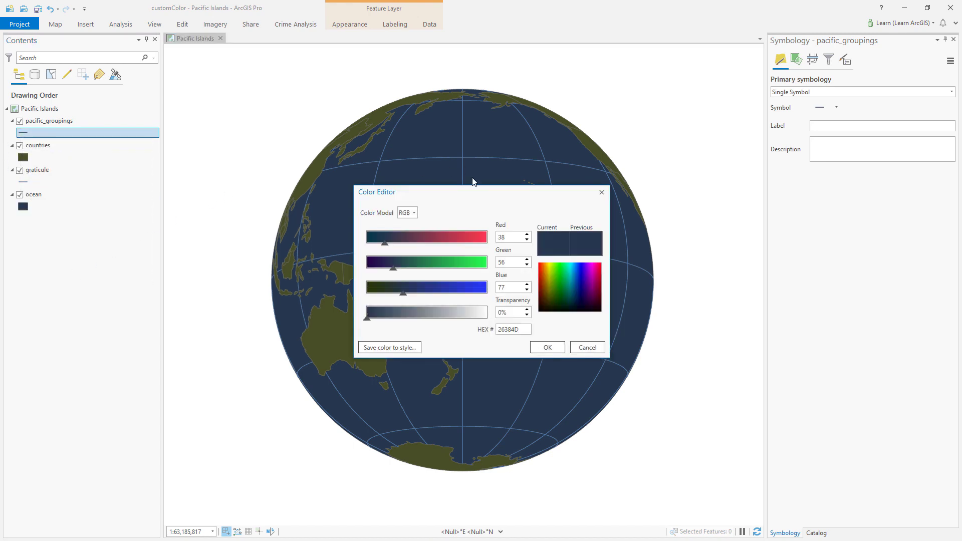
- Raise HSV value and saturation, and set hue near 196° for cyan (hex 00A4E2)
left_click(414, 214)
left_click(415, 235)
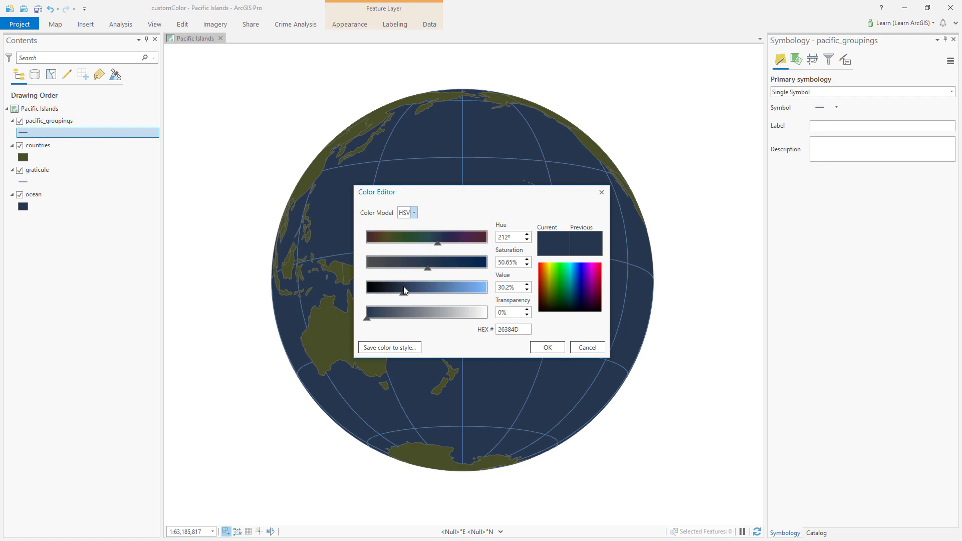
left_click_drag(403, 292, 452, 289)
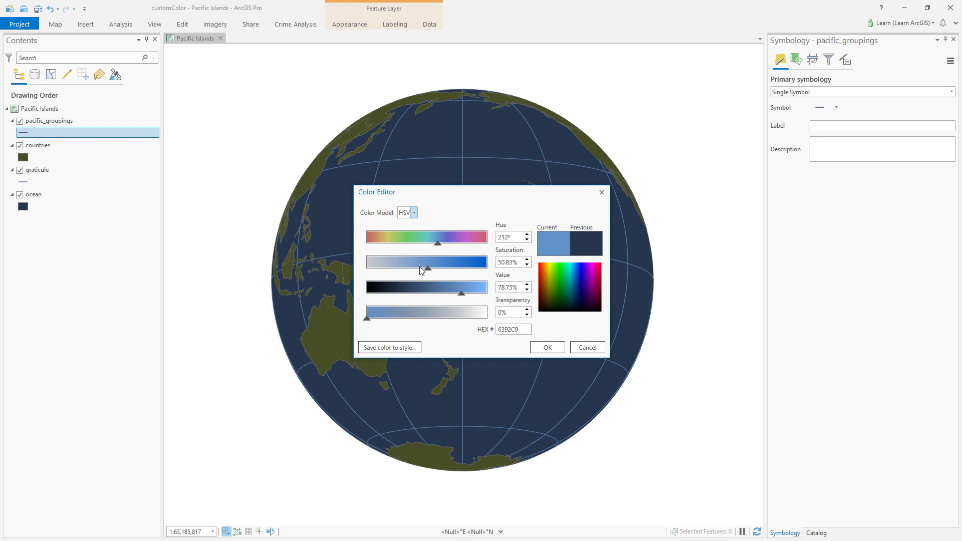
mouse_move(428, 270)
left_mouse_down()
mouse_move(367, 270)
mouse_move(499, 269)
left_mouse_up()
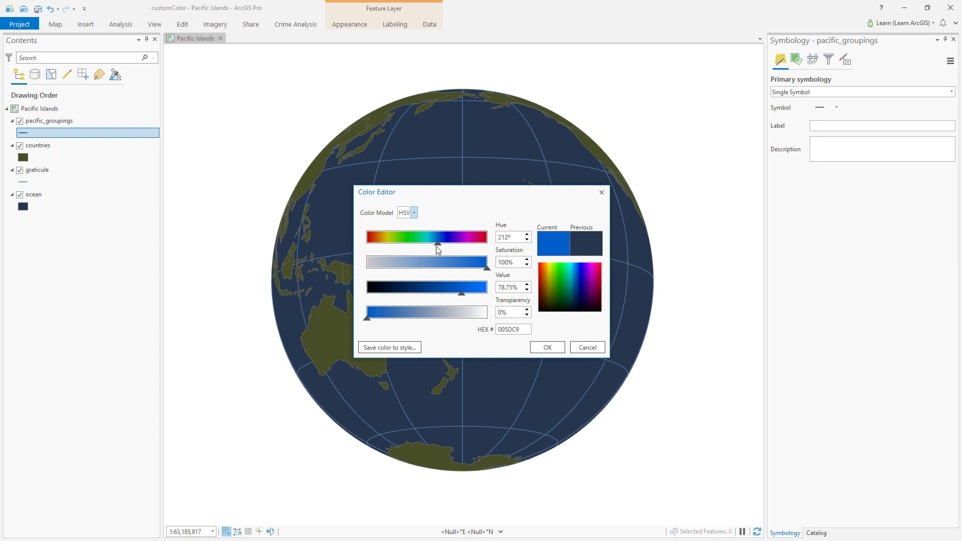
left_click_drag(435, 246, 432, 242)
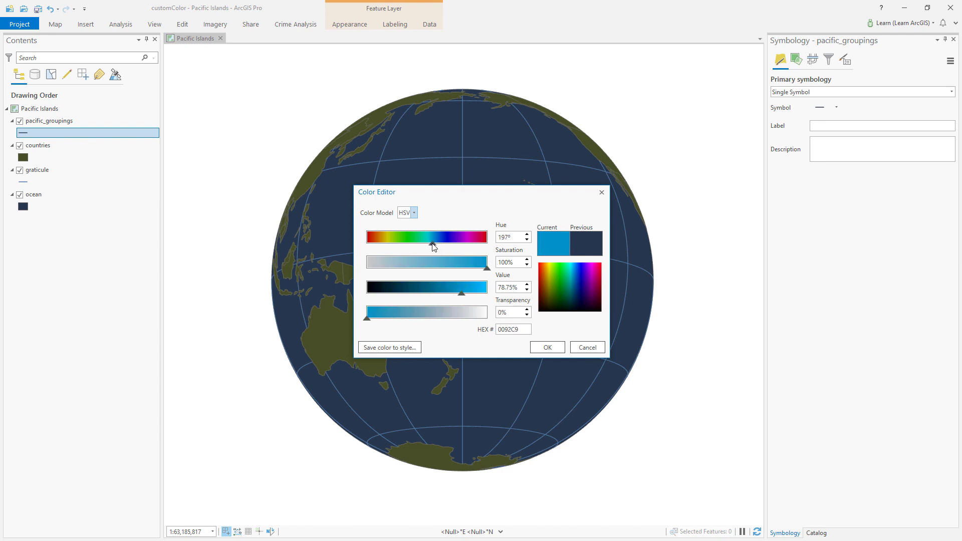
left_click_drag(461, 293, 473, 294)
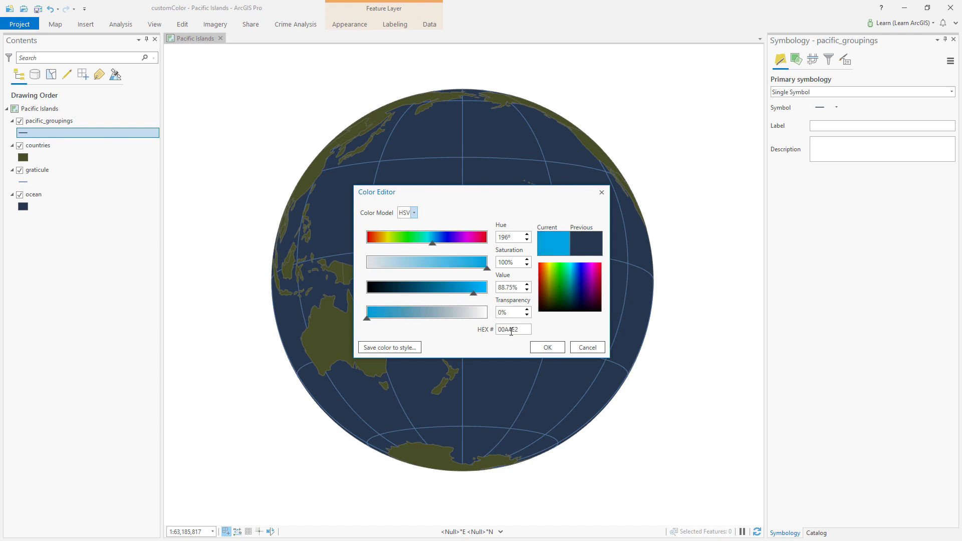
left_click(547, 347)
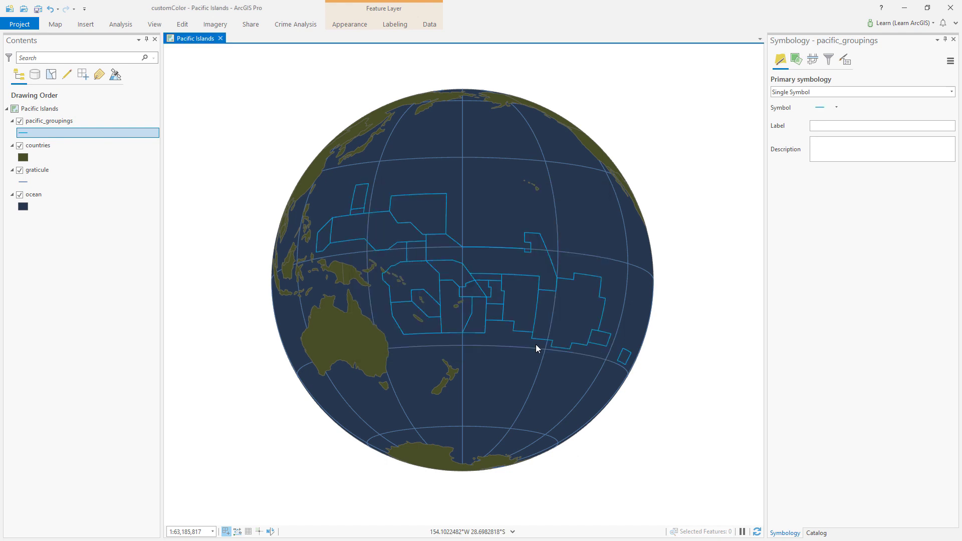
- Reopen the ocean fill's colour palette from its Contents pane symbol patch
left_click(22, 207)
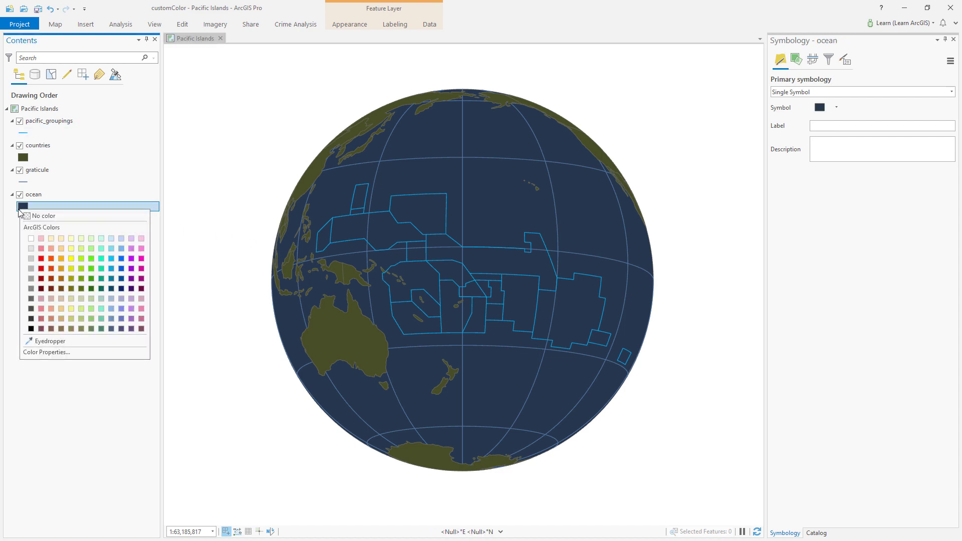